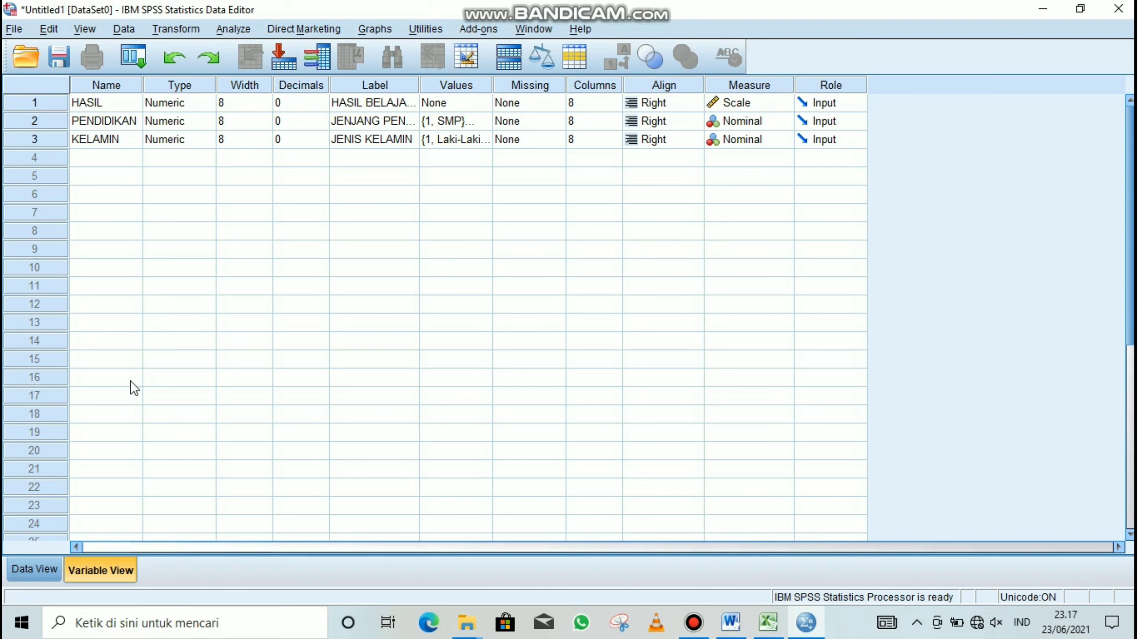
Copy the SMP scores K8:K21 from the Excel table into the HASIL column of the SPSS data view, starting at row 1.
click(43, 572)
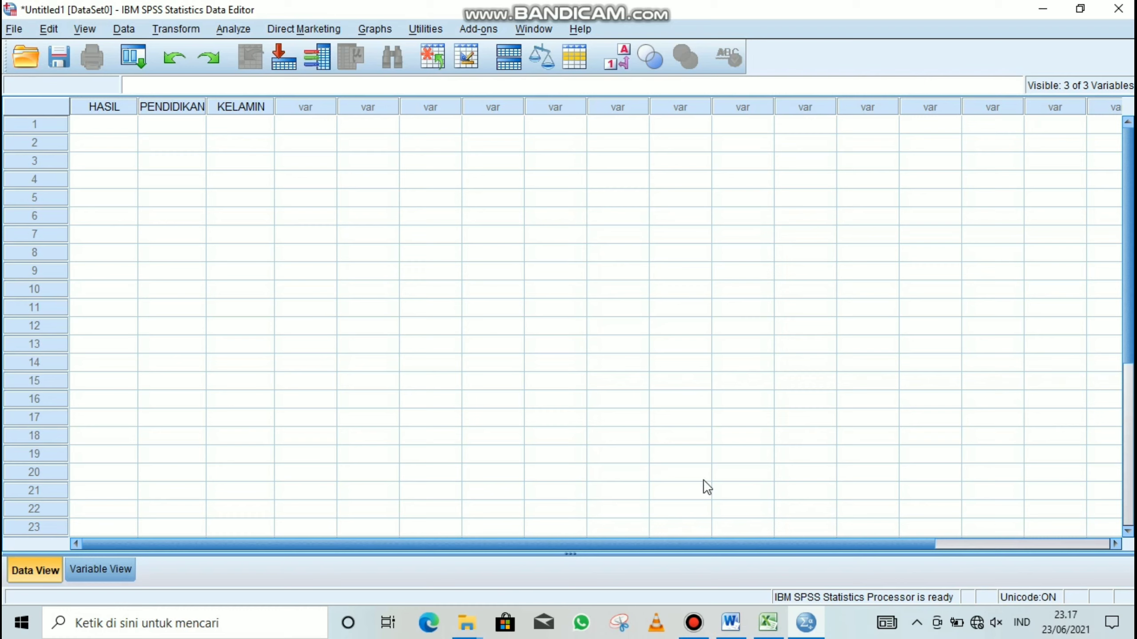
mouse_move(780, 636)
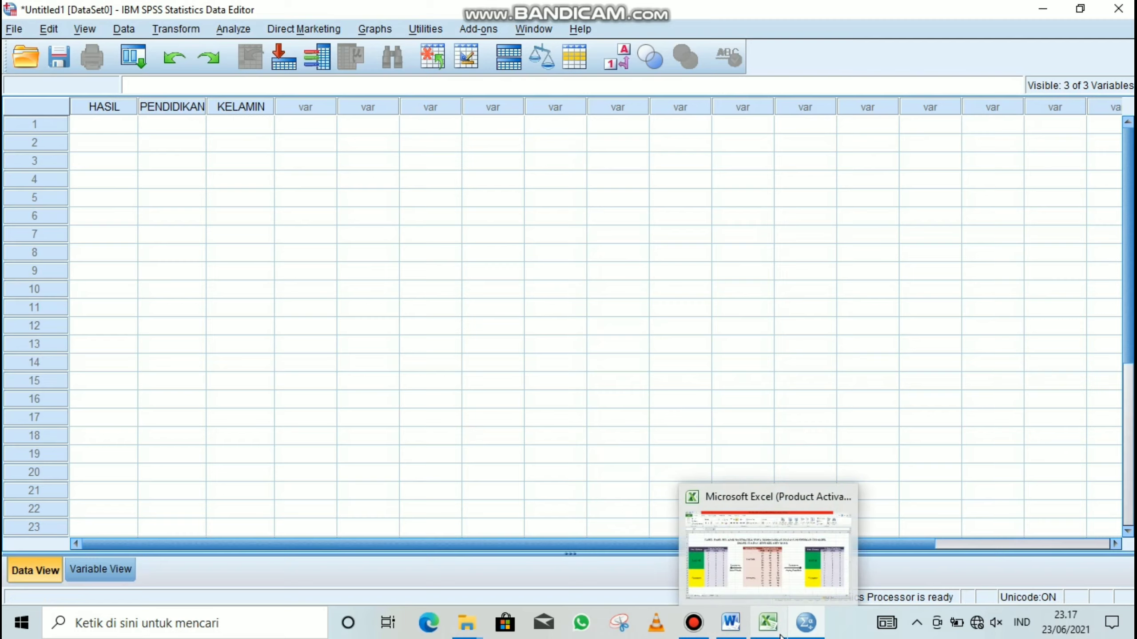
click(761, 582)
drag(529, 290, 535, 516)
key(ctrl+c)
click(806, 622)
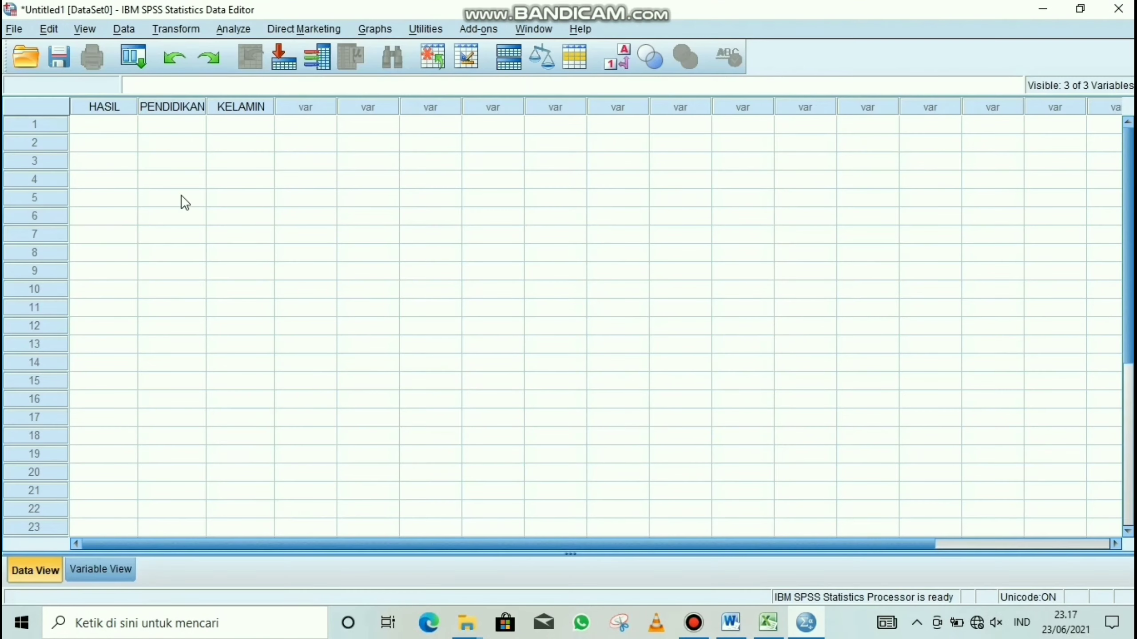
click(108, 125)
key(ctrl+v)
Copy the SLTA scores L8:L21 from the Excel table into the SPSS HASIL column, starting at row 15.
click(768, 622)
drag(583, 290, 587, 508)
key(ctrl+c)
click(806, 623)
click(126, 381)
key(ctrl+v)
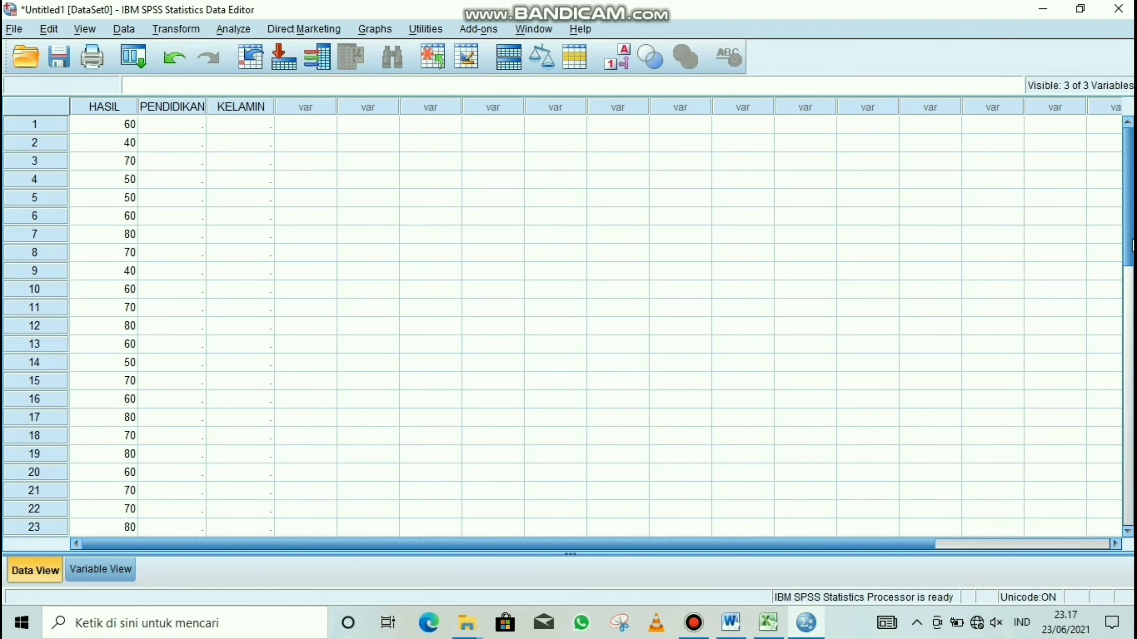
Copy the PT scores M8:M21 from the Excel table into the SPSS HASIL column, starting at row 29.
scroll(312, 299, down, 6)
click(107, 309)
click(768, 622)
drag(636, 290, 645, 511)
key(ctrl+c)
click(805, 622)
key(ctrl+v)
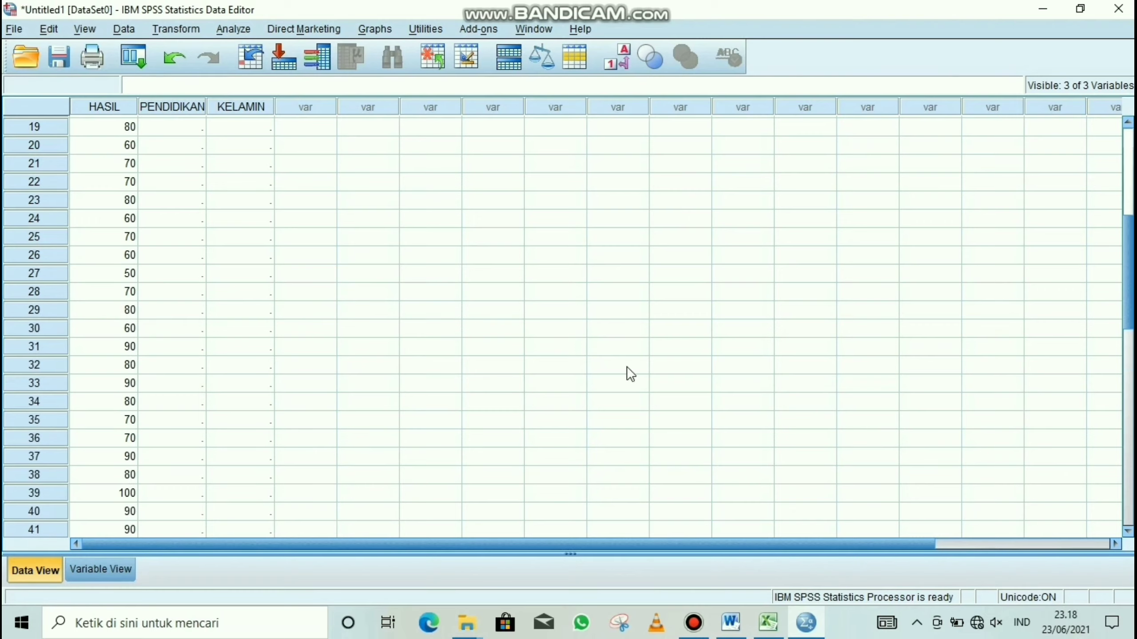
Copy the SMP education codes S8:S21 from Excel into the SPSS PENDIDIKAN column, starting at row 1.
scroll(630, 373, up, 6)
click(172, 124)
click(768, 622)
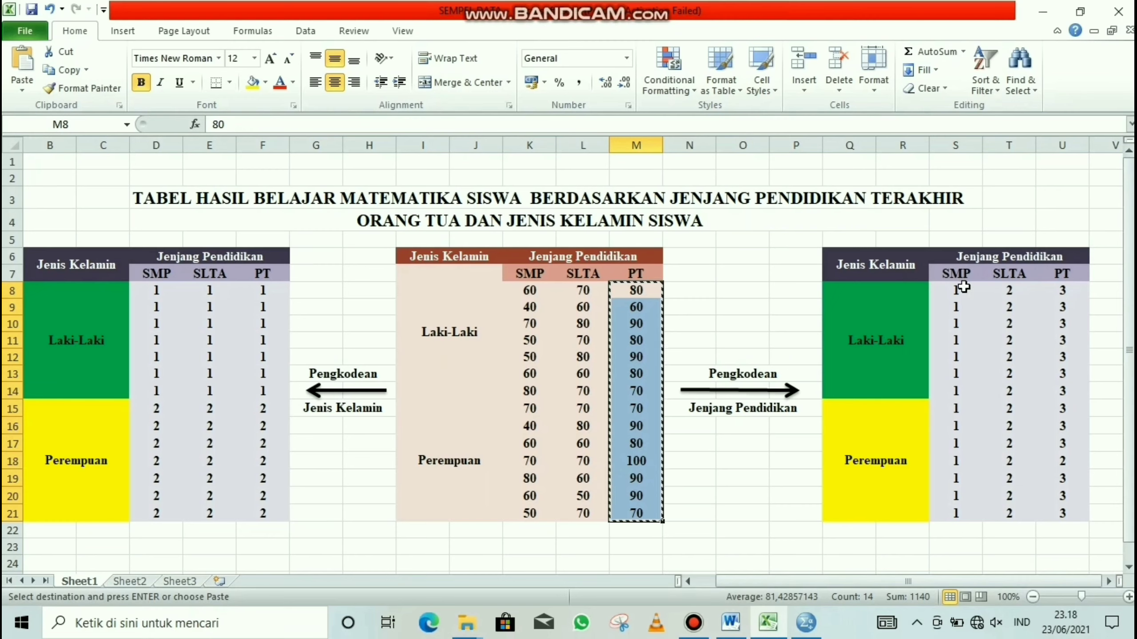
drag(959, 287, 960, 503)
key(ctrl+c)
click(805, 623)
key(ctrl+v)
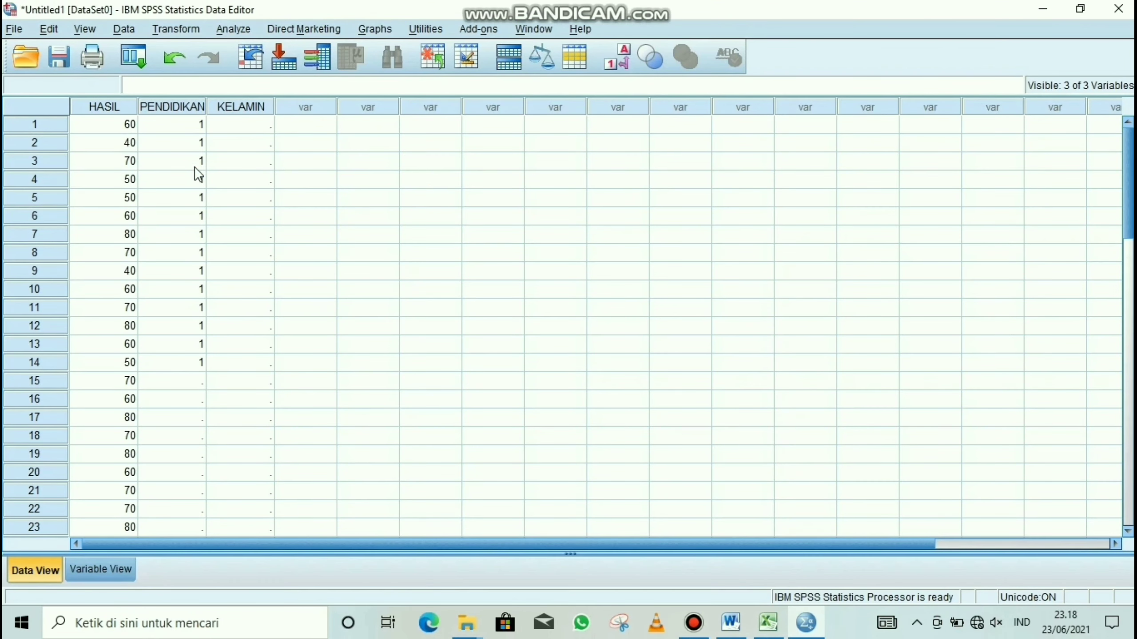
Copy the SLTA education codes T8:T21 from Excel into the SPSS PENDIDIKAN column, starting at row 15.
click(193, 380)
click(768, 623)
drag(1009, 290, 1013, 514)
key(ctrl+c)
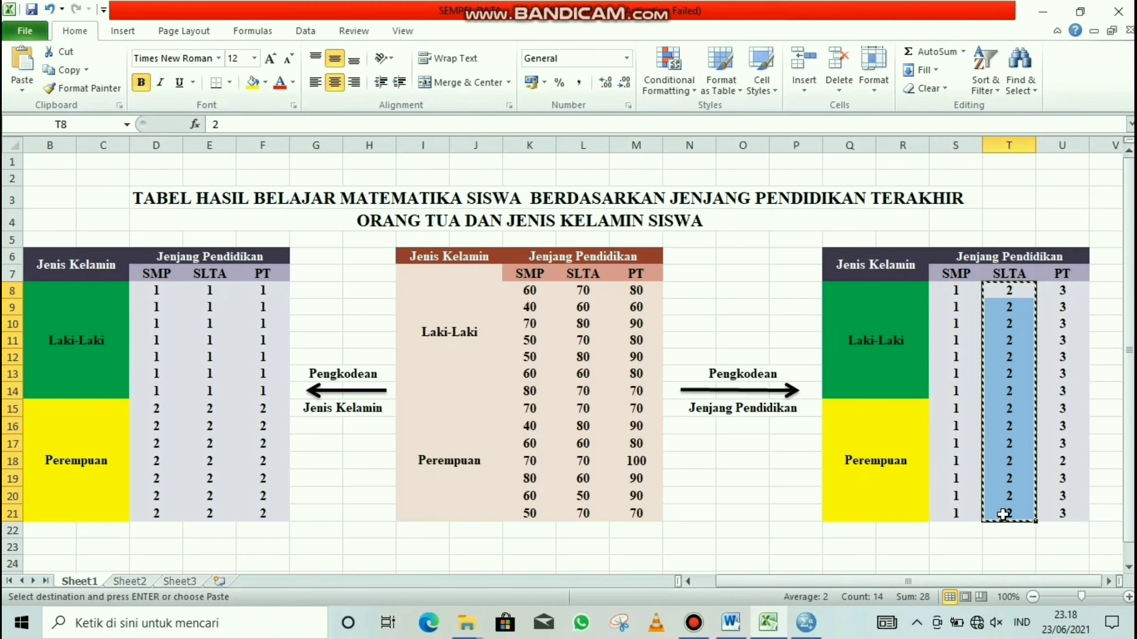
click(805, 623)
key(ctrl+v)
Copy the PT education codes U8:U21 from Excel into the SPSS PENDIDIKAN column, starting at row 29.
scroll(1126, 229, down, 7)
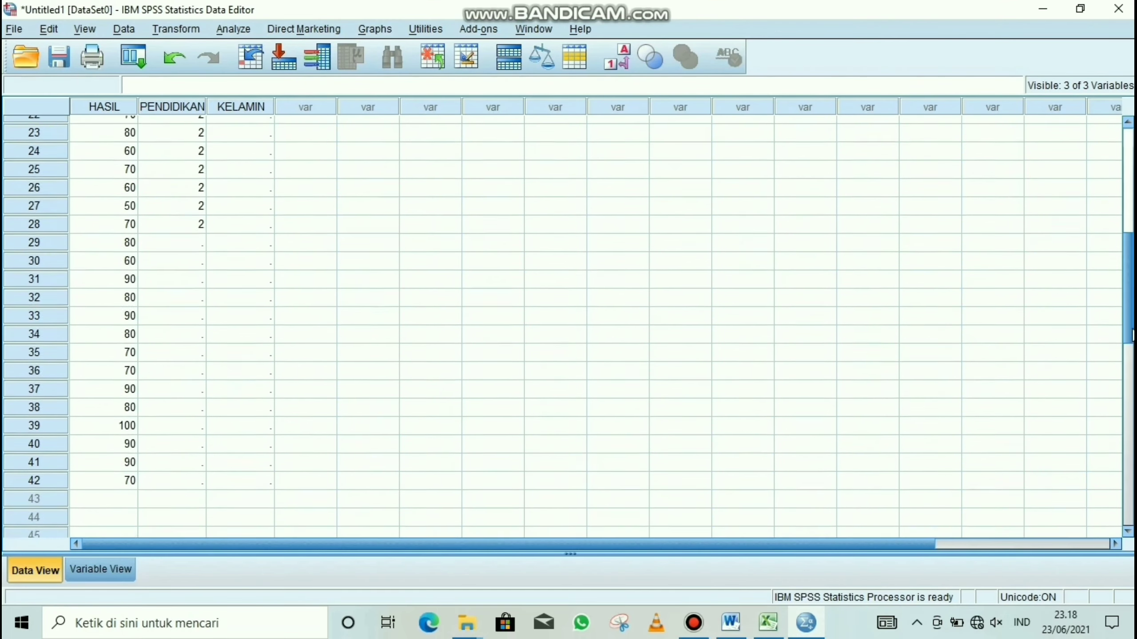
scroll(1126, 228, up, 1)
click(172, 233)
click(768, 623)
drag(1062, 290, 1061, 515)
key(ctrl+c)
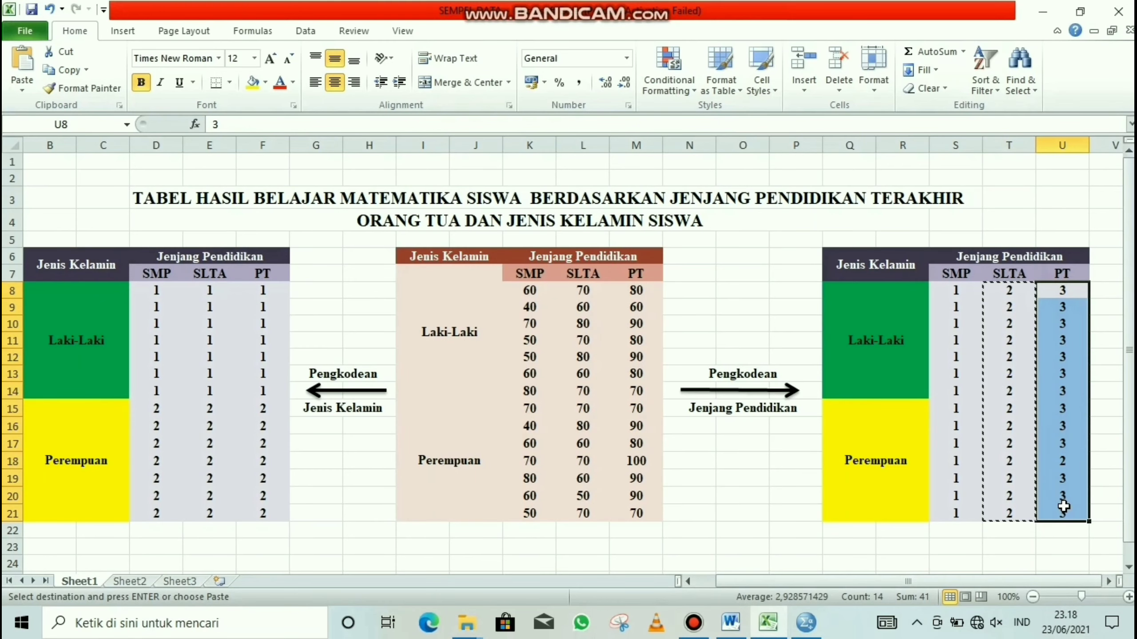
click(805, 622)
key(ctrl+v)
Copy the SMP gender codes D8:D21 from Excel into the SPSS KELAMIN column, starting at row 1.
drag(1126, 291, 1126, 179)
click(258, 125)
click(768, 622)
drag(156, 290, 156, 514)
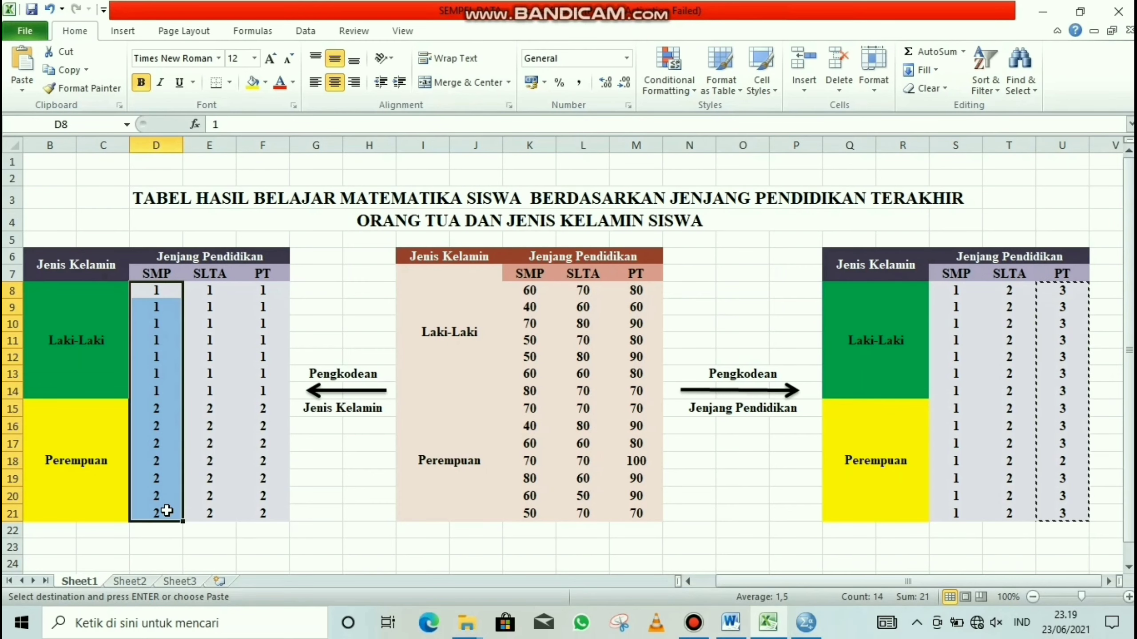
key(ctrl+c)
click(805, 623)
key(ctrl+v)
Copy the SLTA gender codes E8:E21 from Excel into the SPSS KELAMIN column, starting at row 15.
click(248, 381)
click(768, 624)
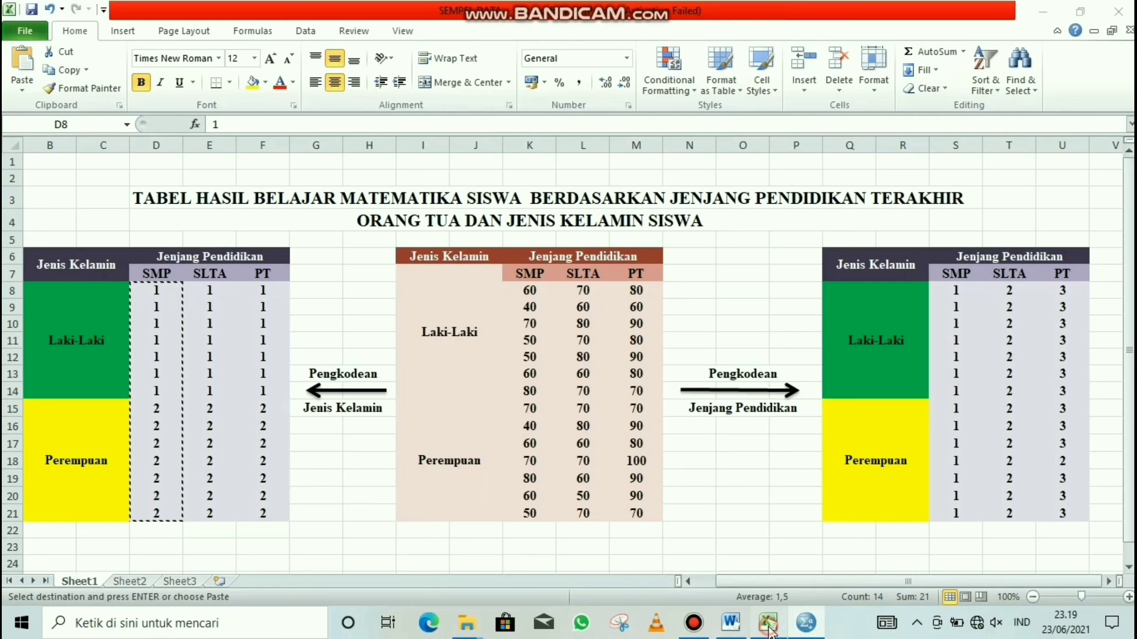
drag(208, 291, 207, 515)
key(ctrl+c)
click(805, 622)
key(ctrl+v)
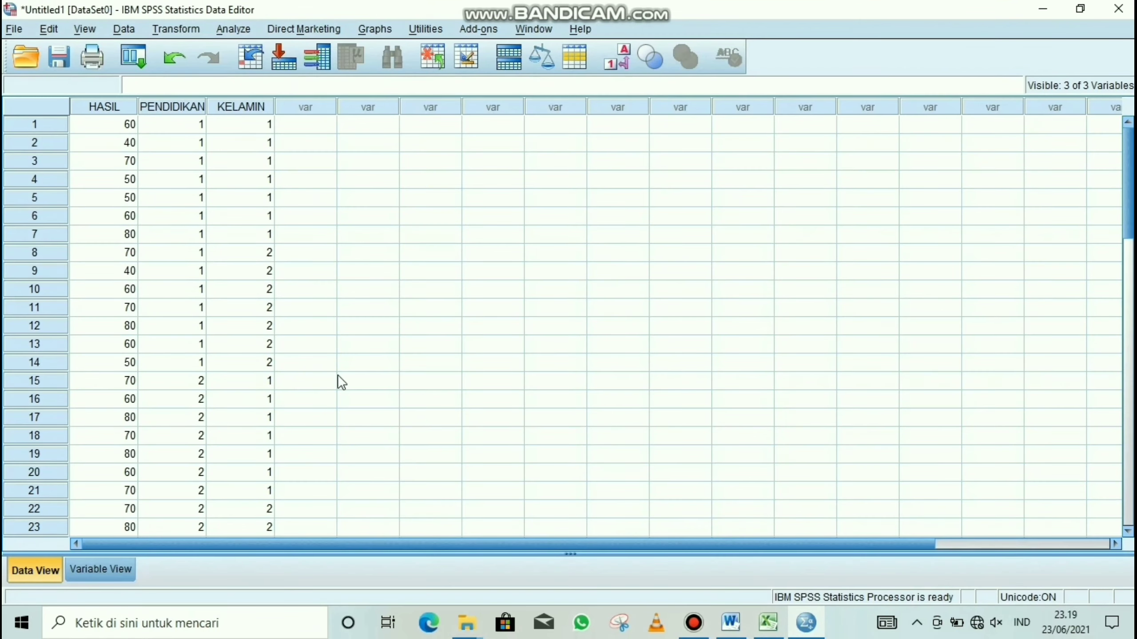
Copy the PT gender codes F8:F21 from Excel into the SPSS KELAMIN column, starting at row 29.
drag(1125, 188, 1126, 300)
click(262, 212)
click(768, 623)
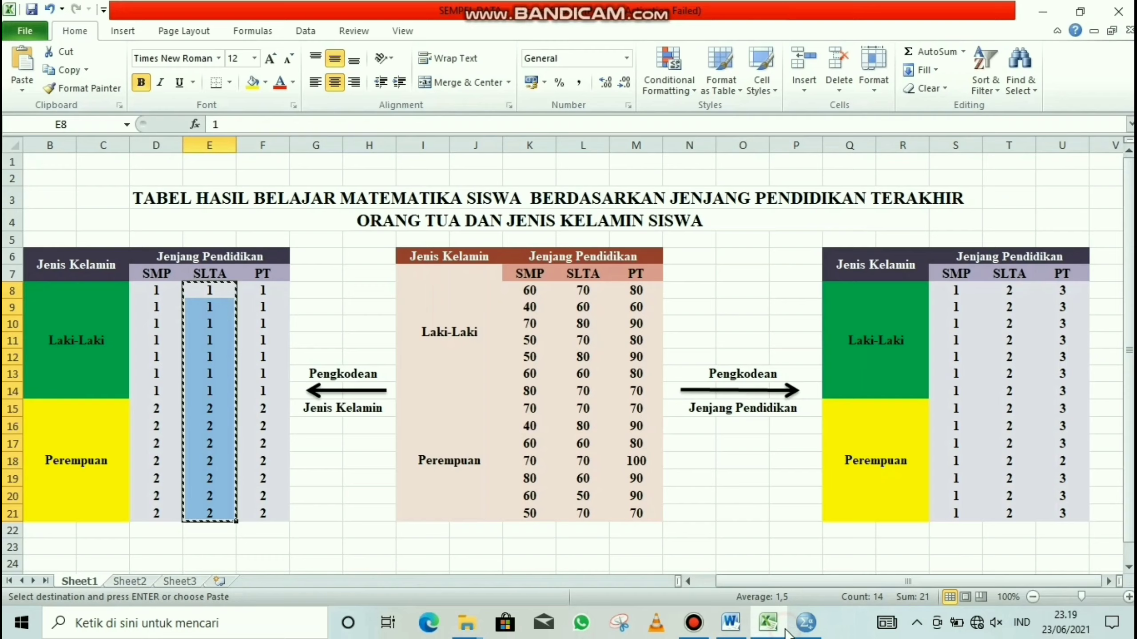
drag(277, 293, 274, 510)
key(ctrl+c)
click(805, 622)
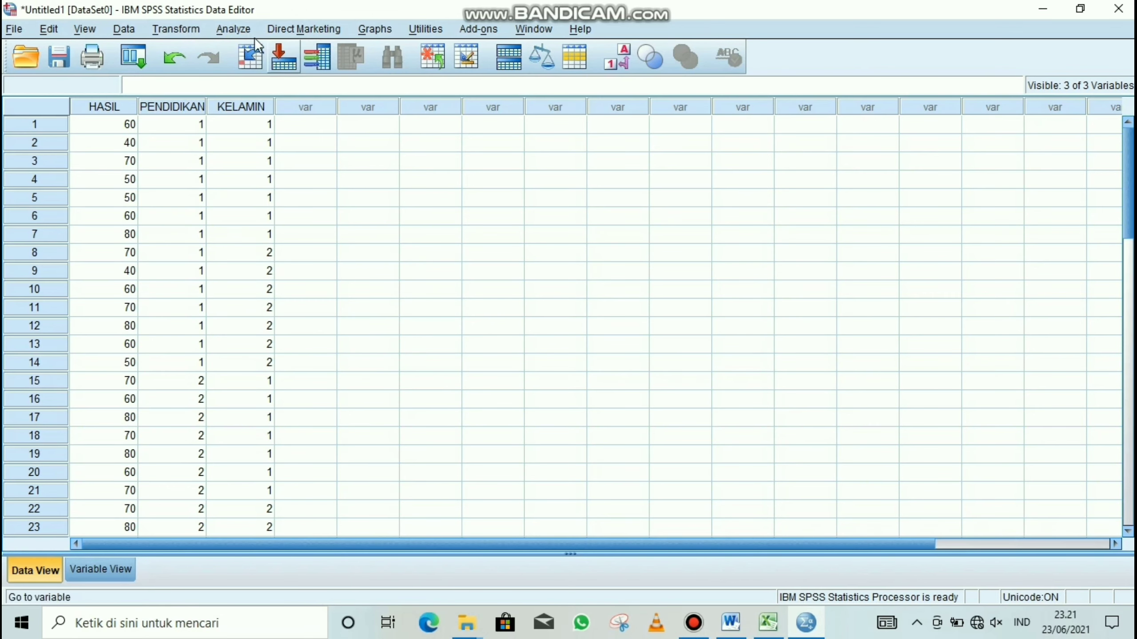
Start a Univariate General Linear Model analysis with HASIL BELAJAR MATEMATIKA as the dependent variable.
click(238, 35)
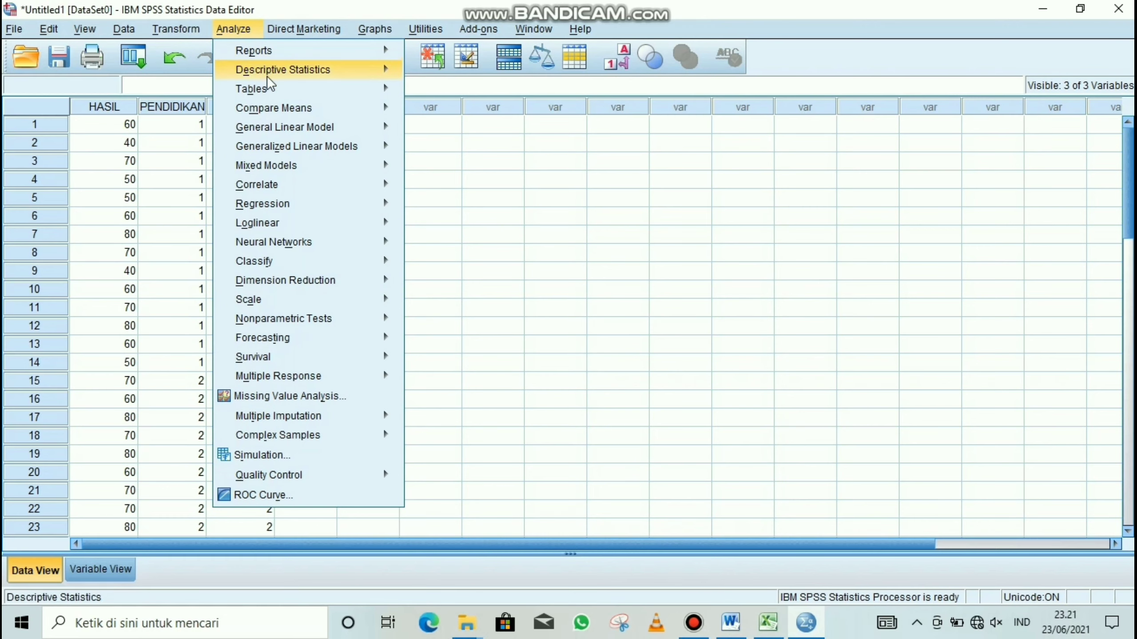
mouse_move(295, 129)
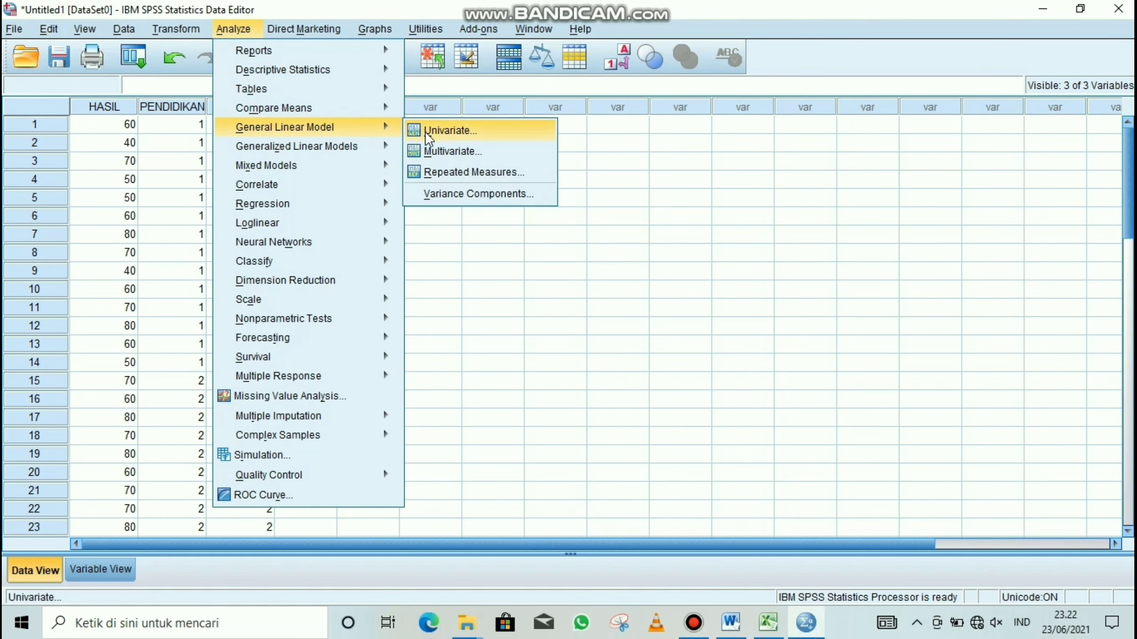
click(447, 130)
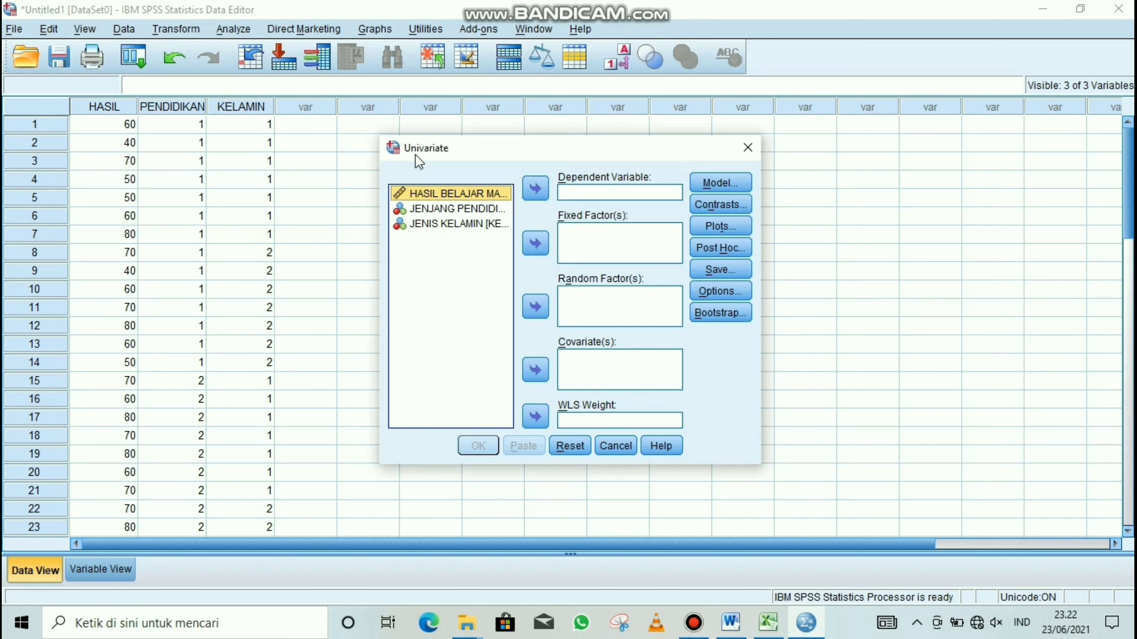
click(447, 190)
click(539, 188)
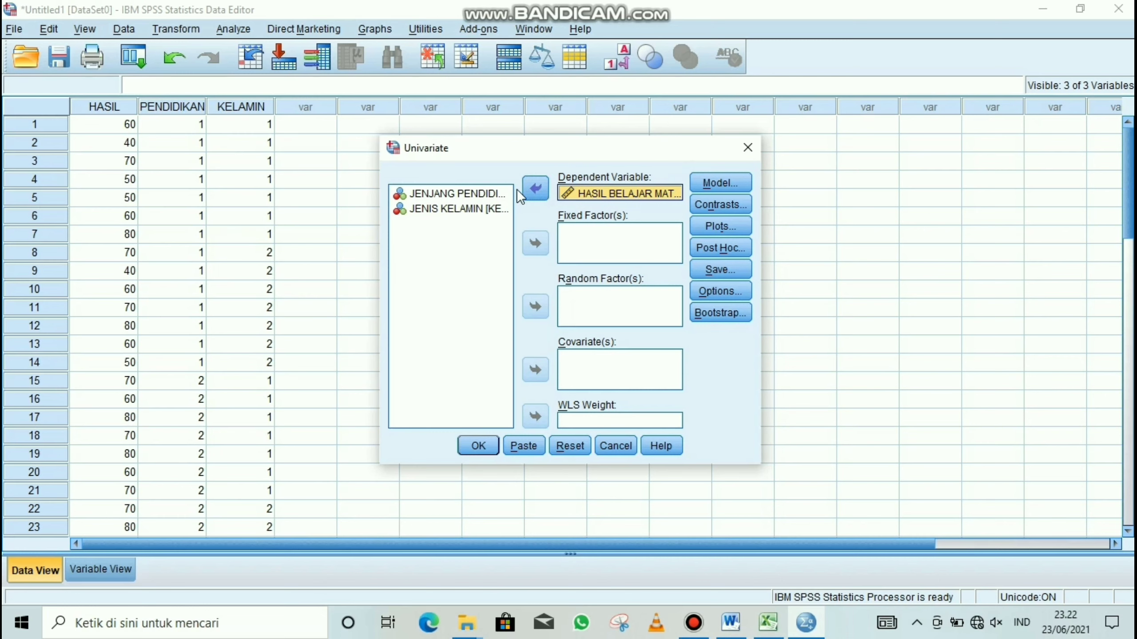
Assign JENJANG PENDIDIKAN and JENIS KELAMIN as fixed factors of the univariate analysis.
click(492, 194)
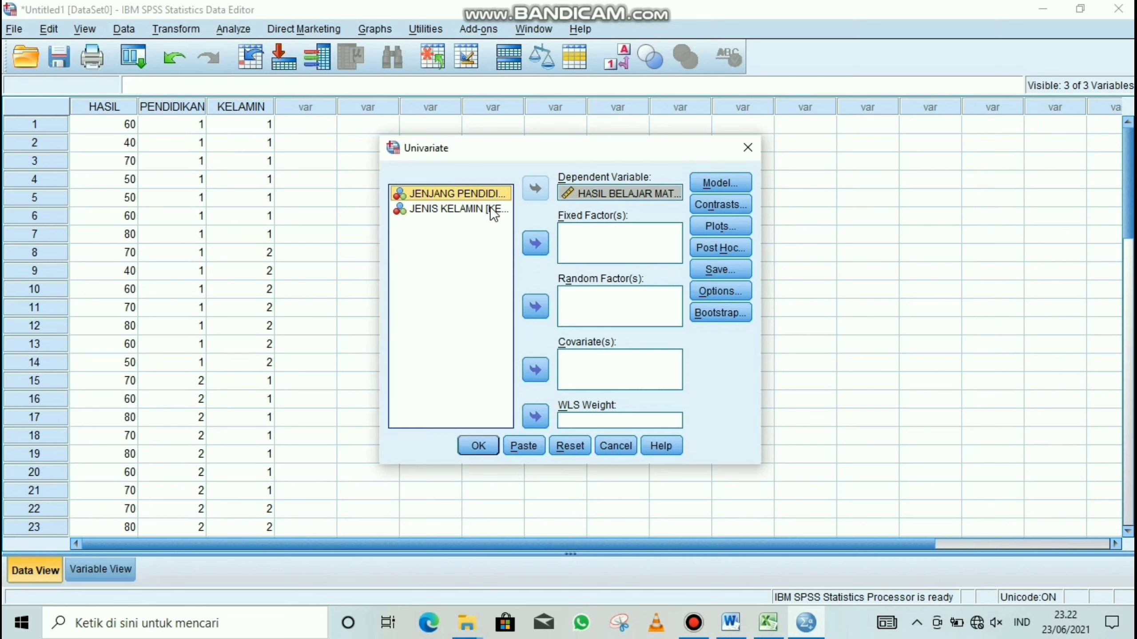
click(492, 209)
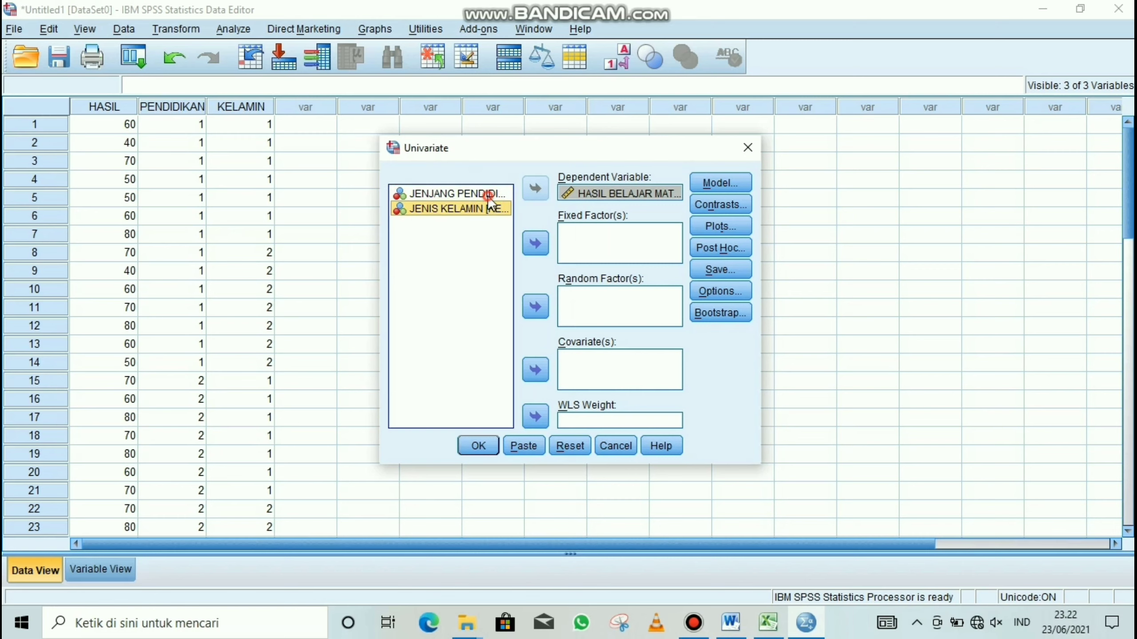
click(492, 194)
click(535, 243)
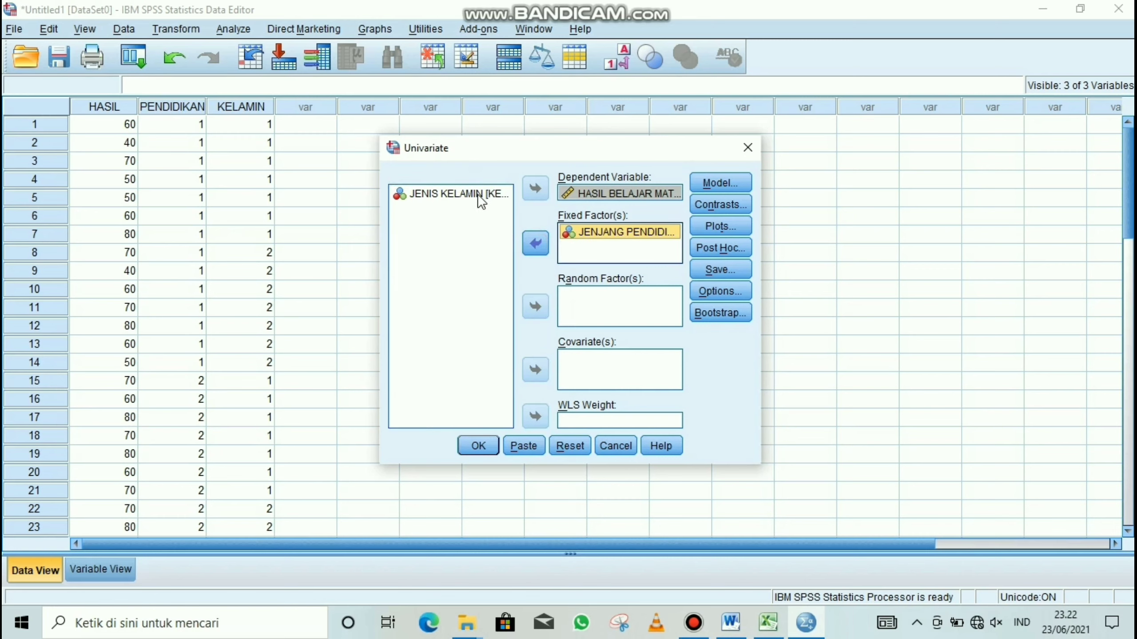
click(479, 194)
click(534, 244)
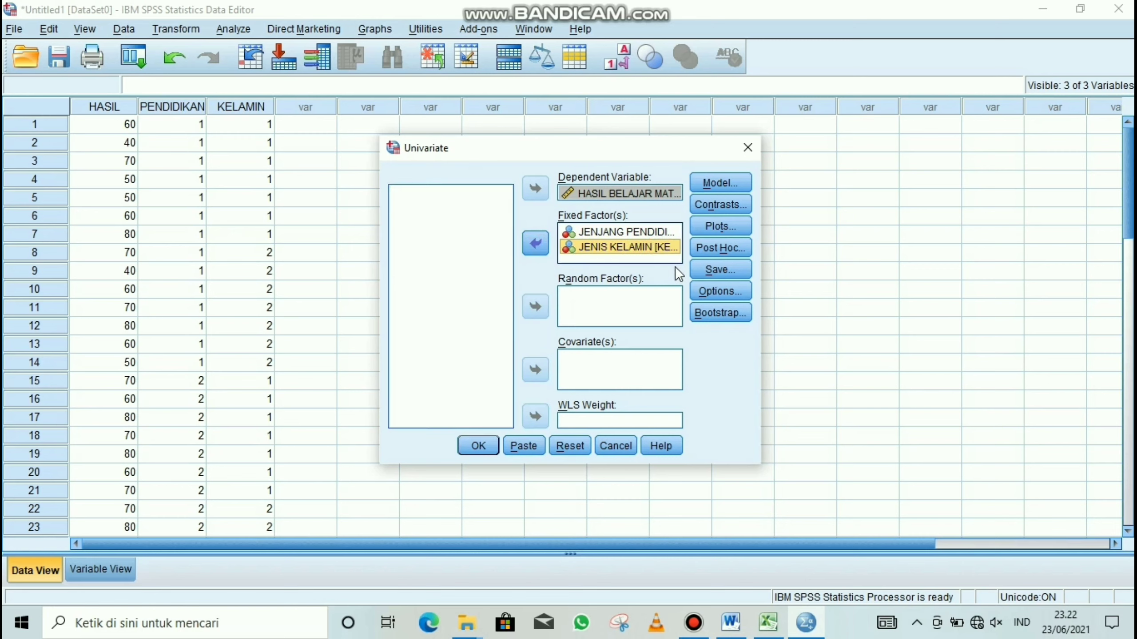
In the univariate options, request estimated marginal means for PENDIDIKAN, KELAMIN and PENDIDIKAN*KELAMIN.
click(704, 288)
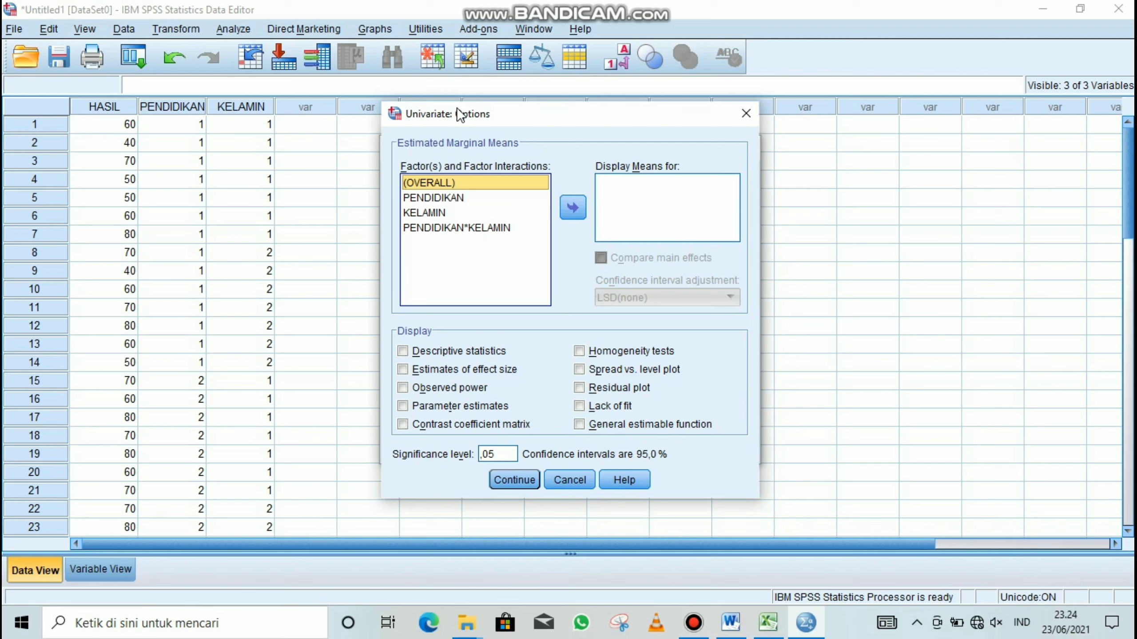
click(460, 196)
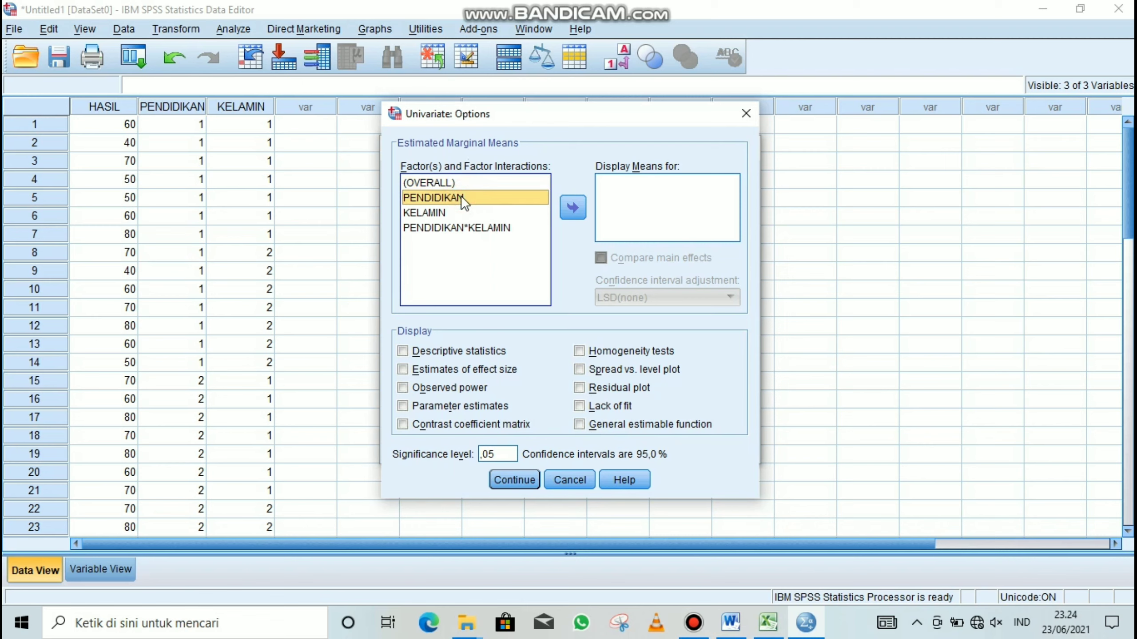
click(466, 213)
click(470, 231)
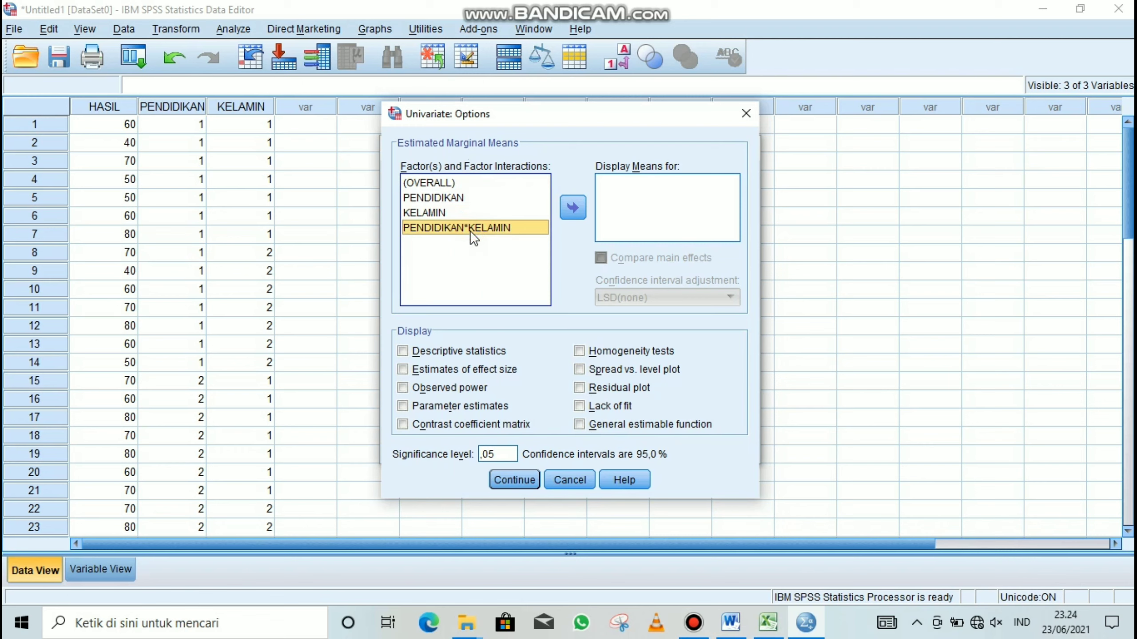
click(469, 198)
click(575, 210)
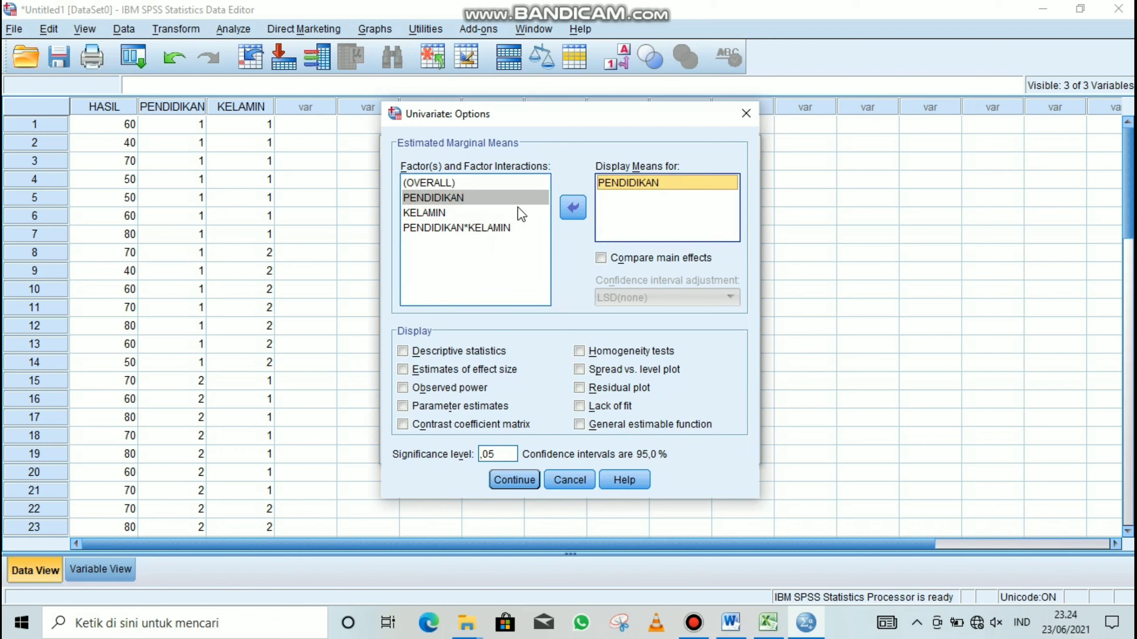
click(480, 215)
click(570, 211)
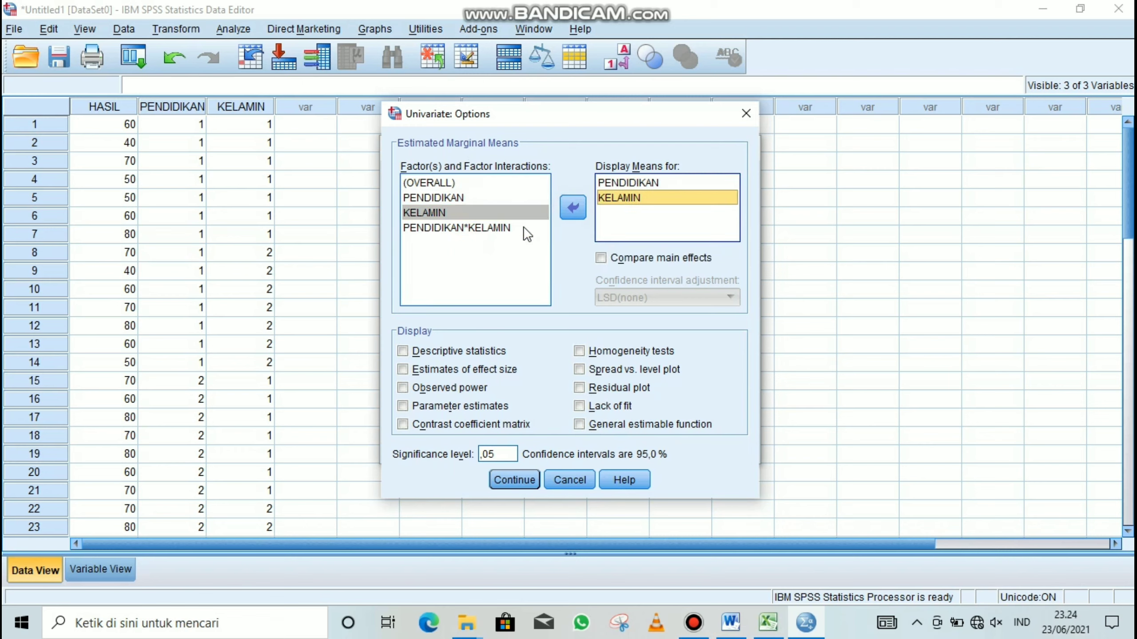
click(521, 228)
click(565, 211)
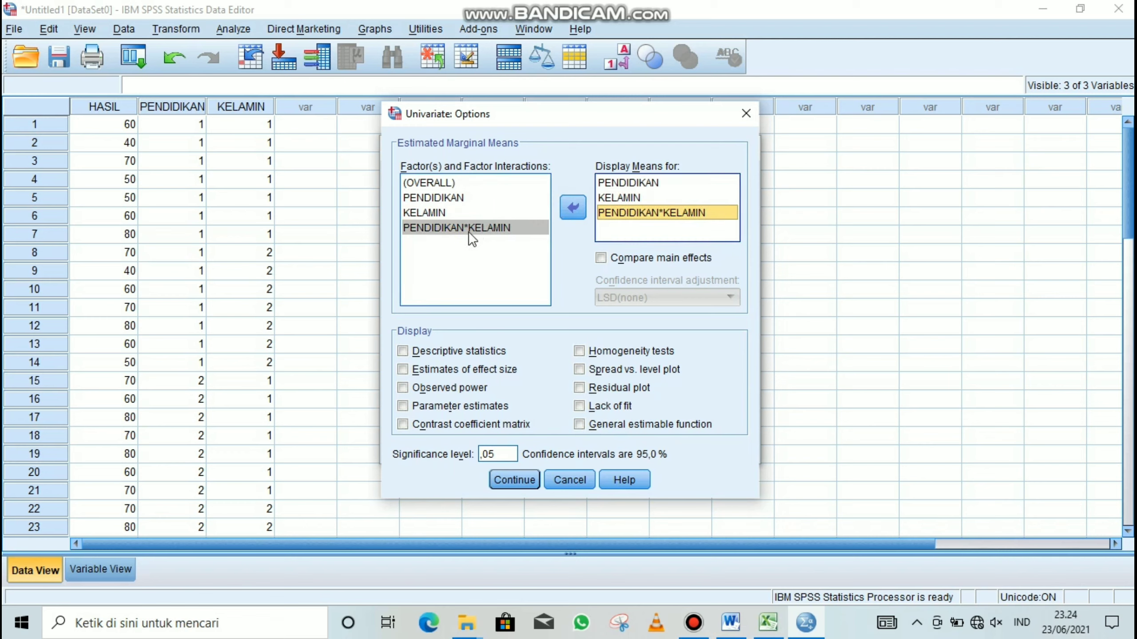
Enable descriptive statistics and homogeneity tests in the options, and run the univariate analysis.
click(402, 352)
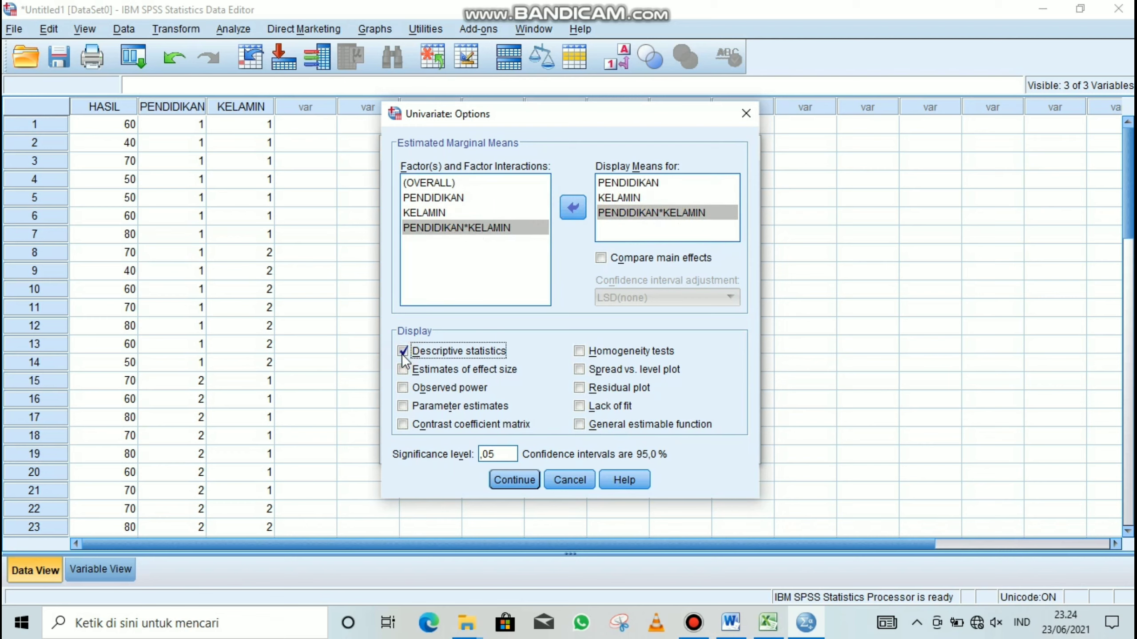
click(581, 353)
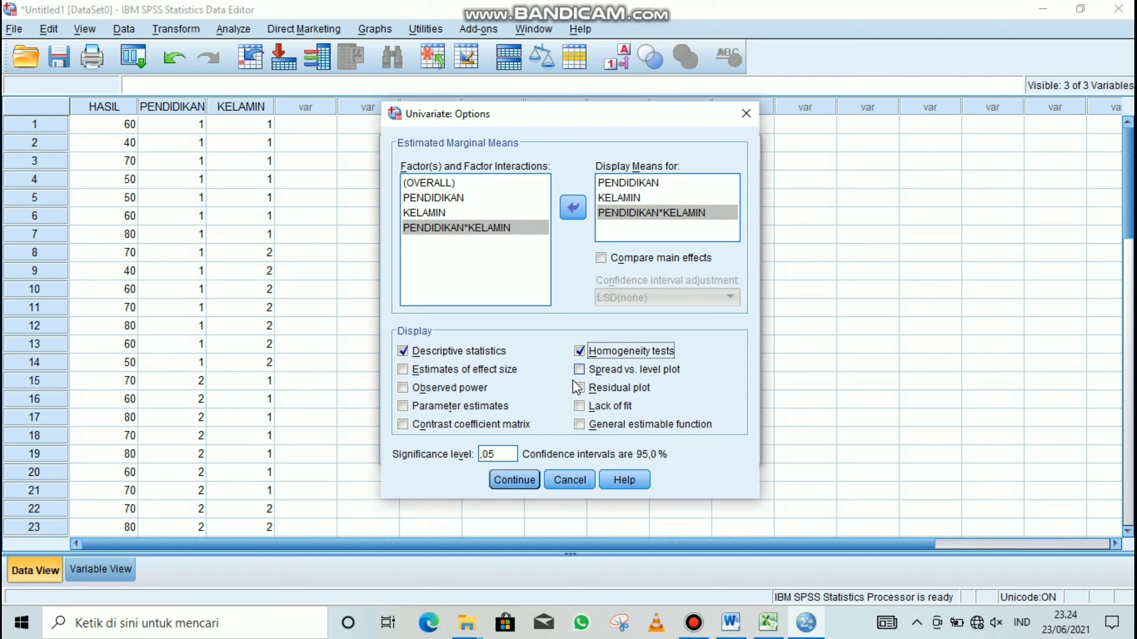
click(514, 480)
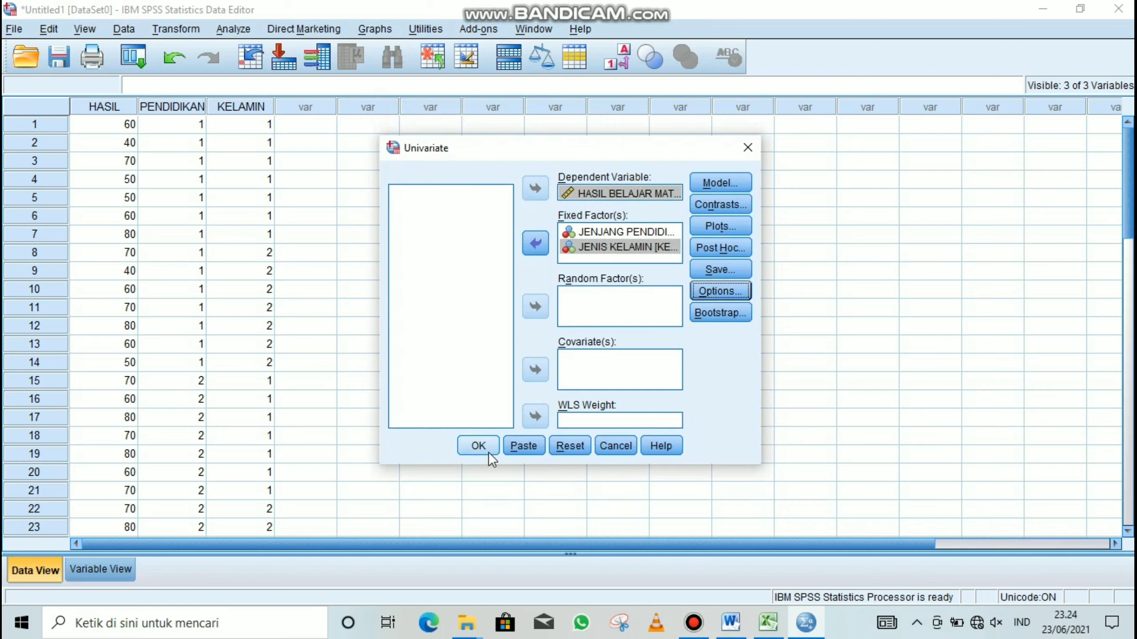
click(489, 449)
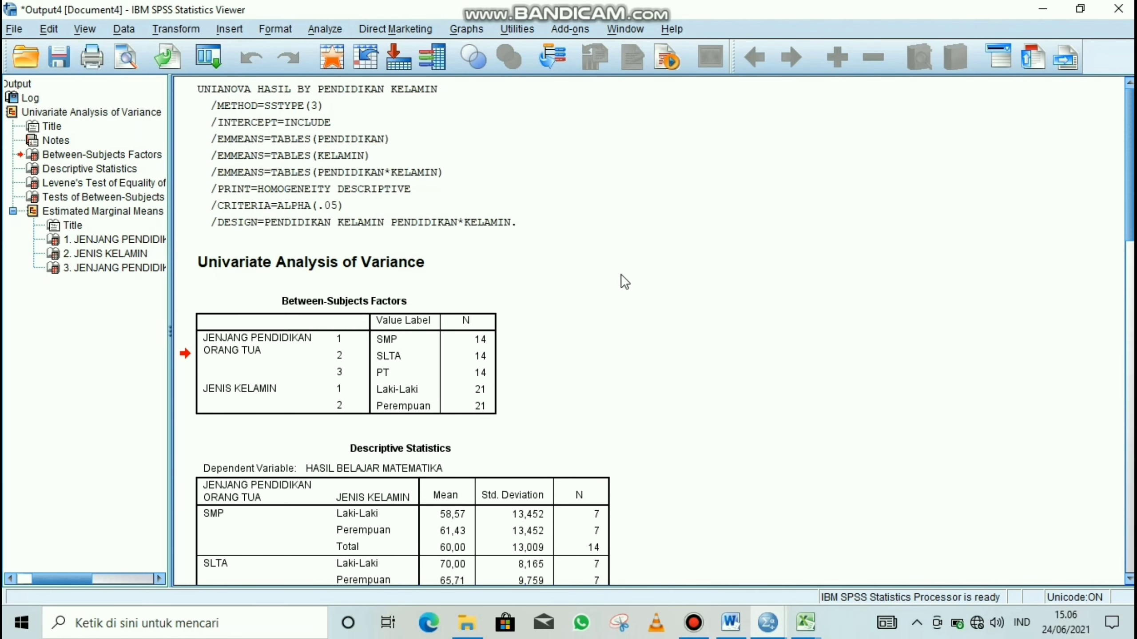
mouse_move(1129, 203)
mouse_down()
mouse_move(1133, 542)
mouse_move(1125, 190)
mouse_up()
click(696, 625)
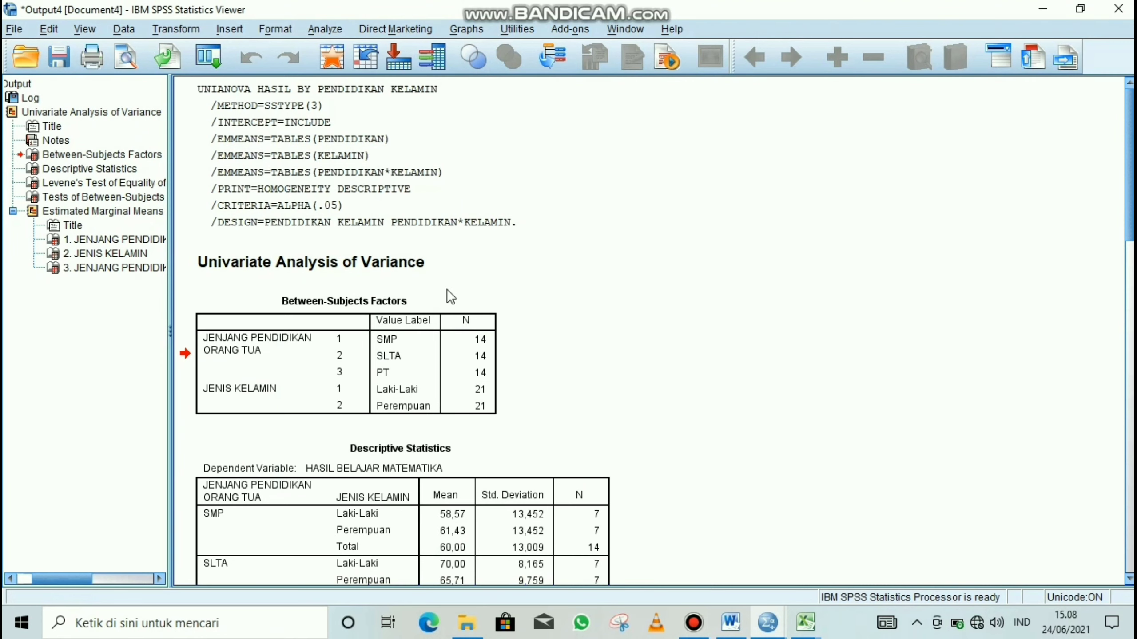
click(457, 298)
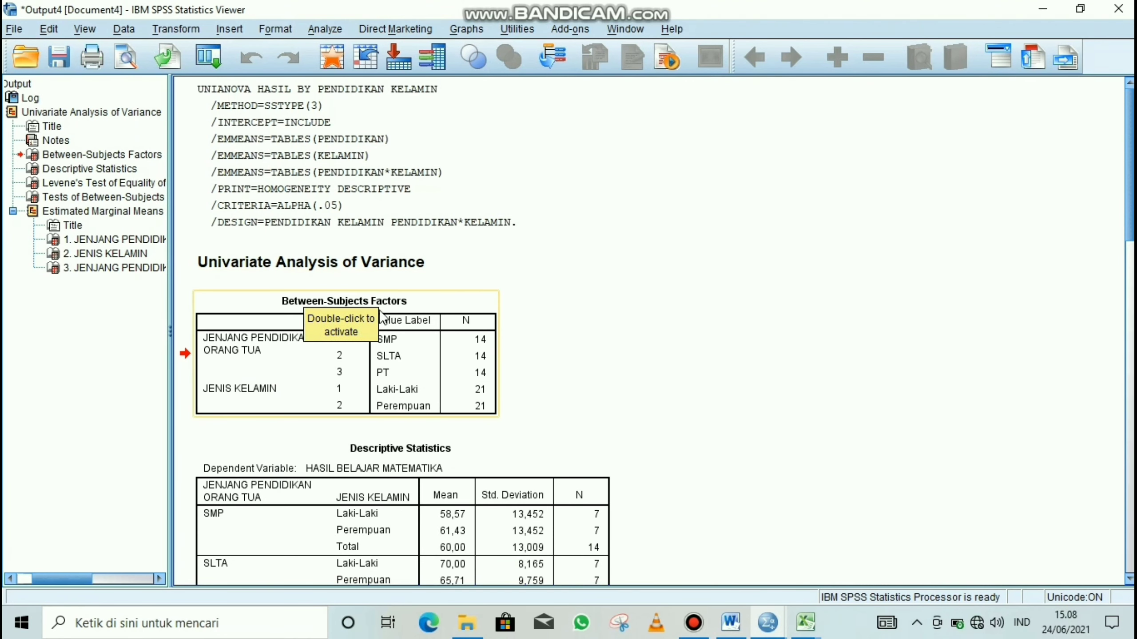
Examine the Between-Subjects Factors, Descriptive Statistics and Levene's Test of Equality of Error Variances tables in the univariate analysis output.
click(621, 347)
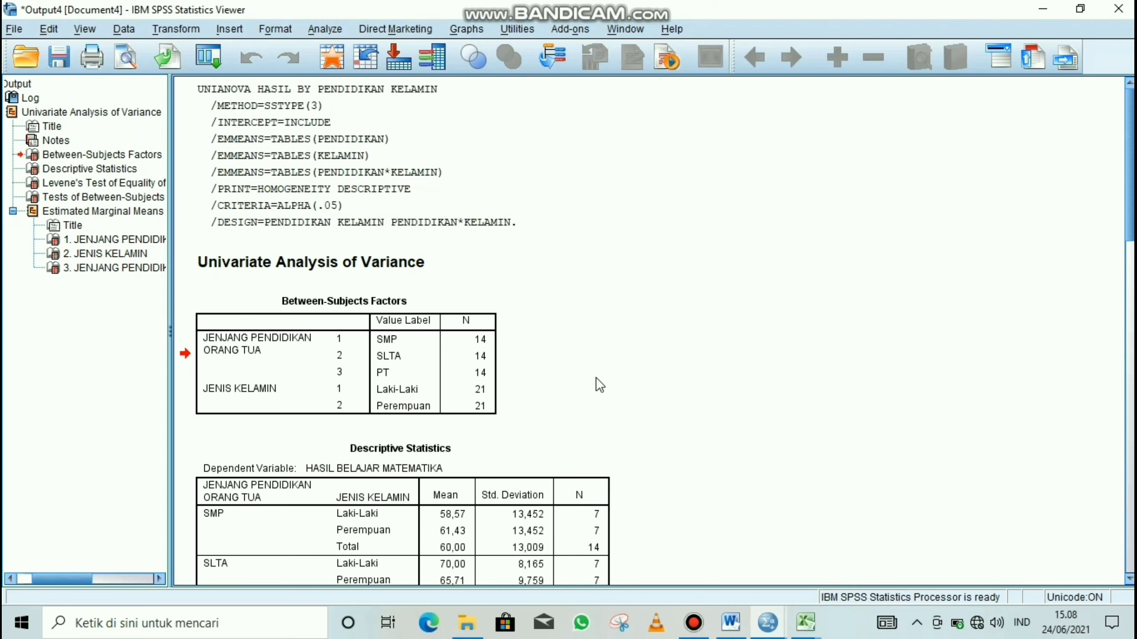
click(379, 399)
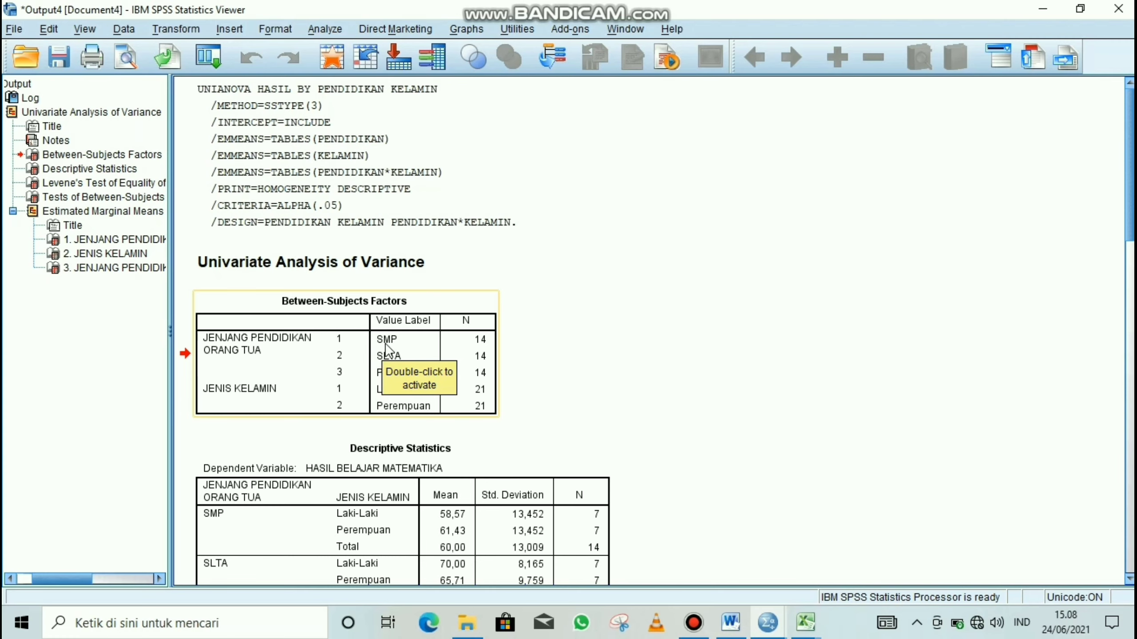
click(393, 362)
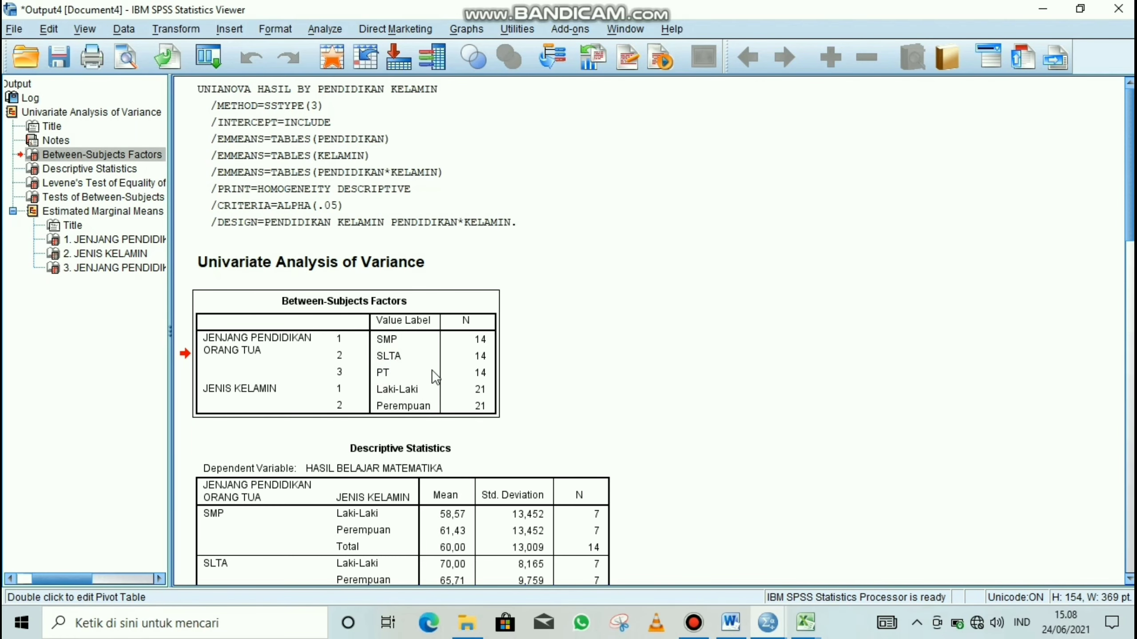
click(471, 322)
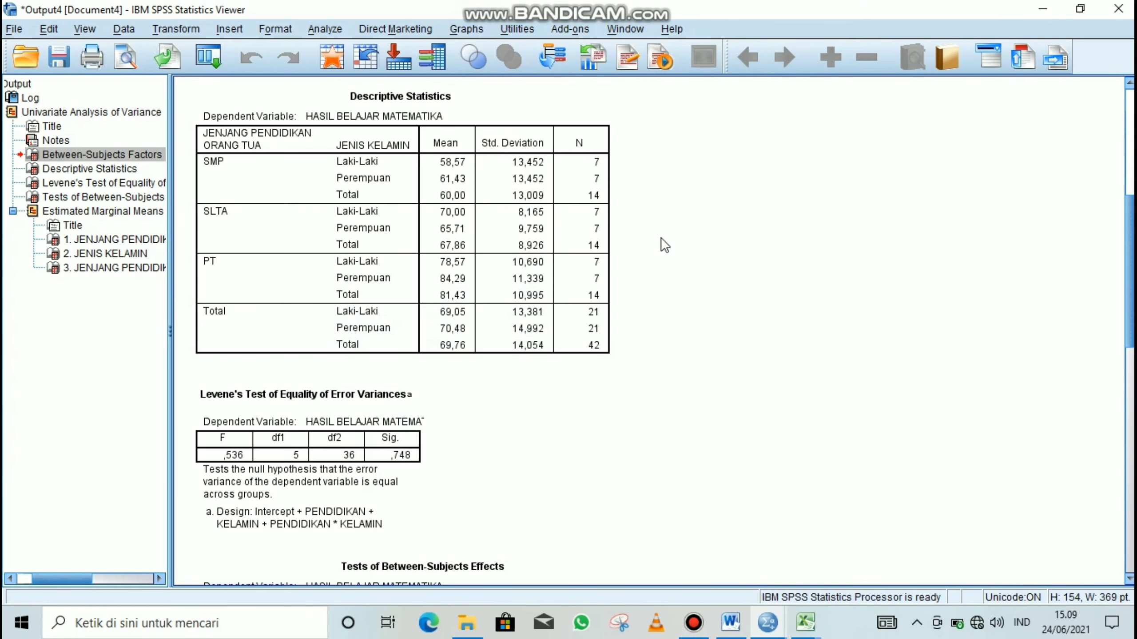
click(586, 136)
click(439, 150)
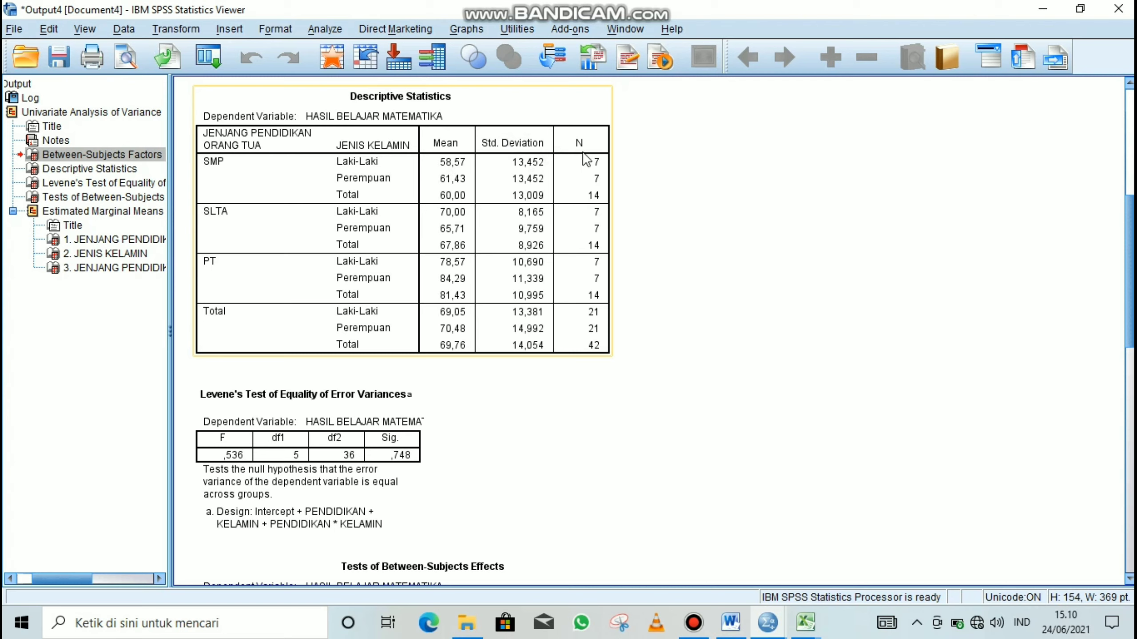
click(626, 144)
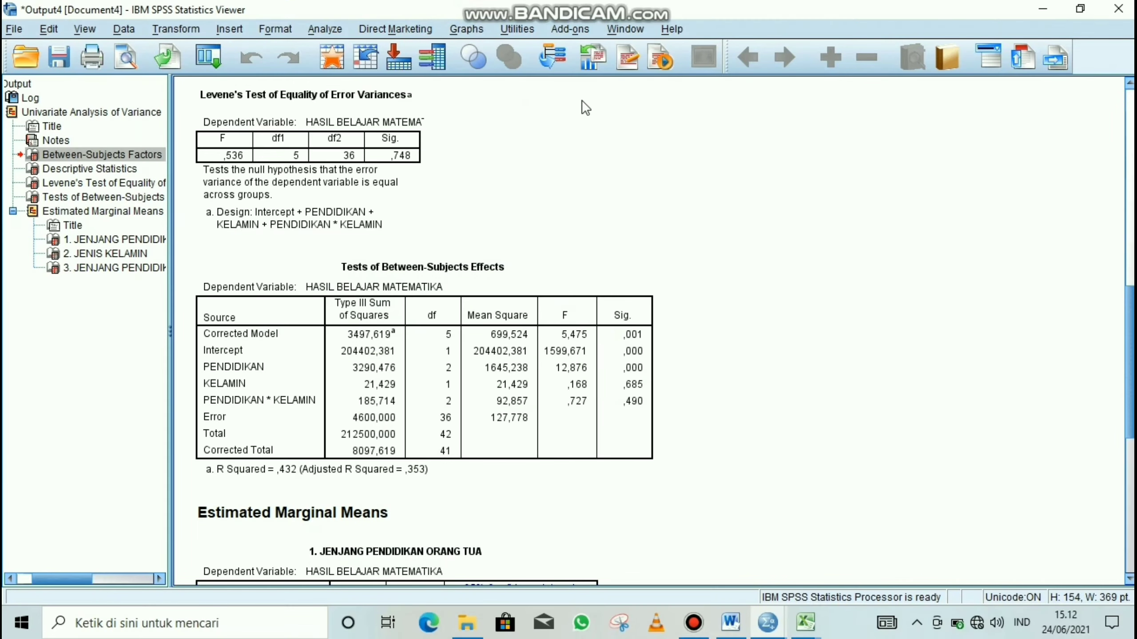
click(338, 85)
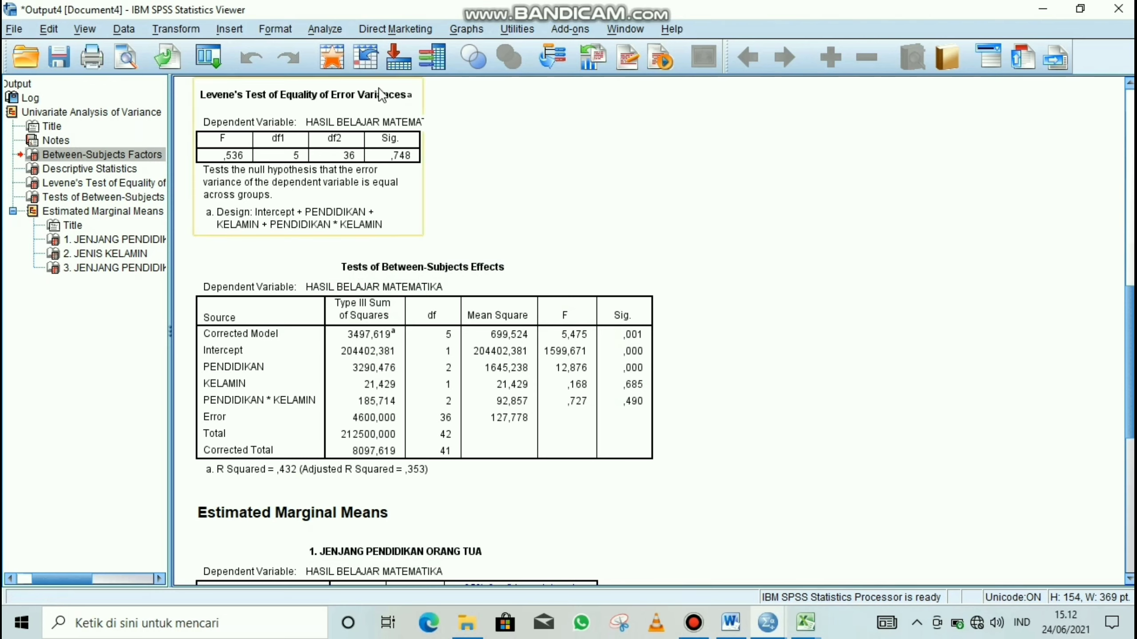
click(525, 110)
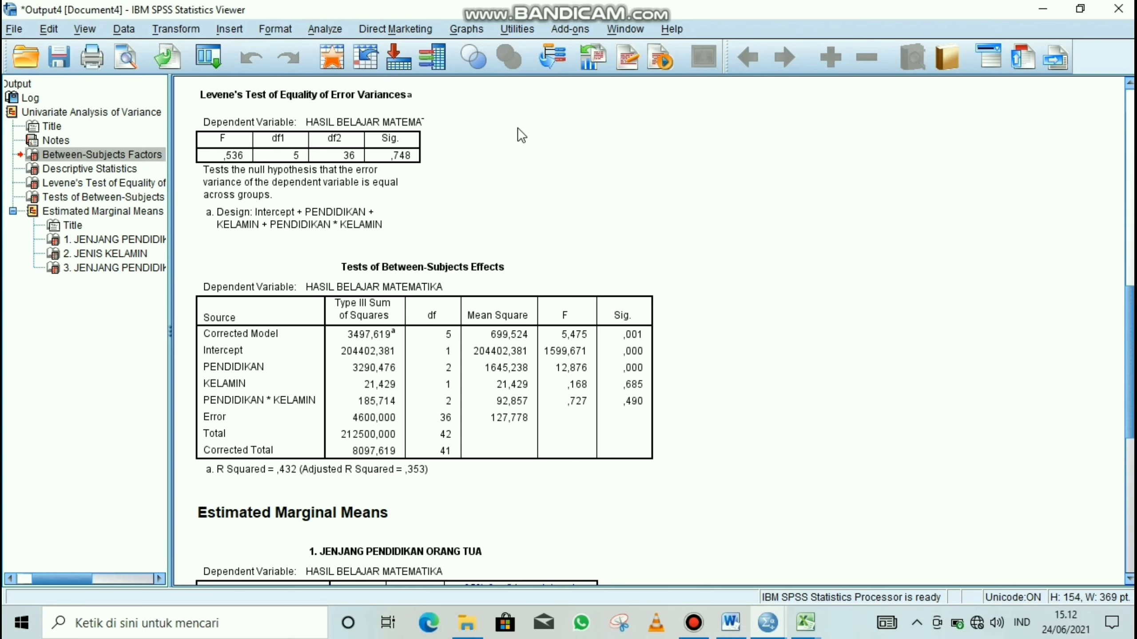
click(333, 143)
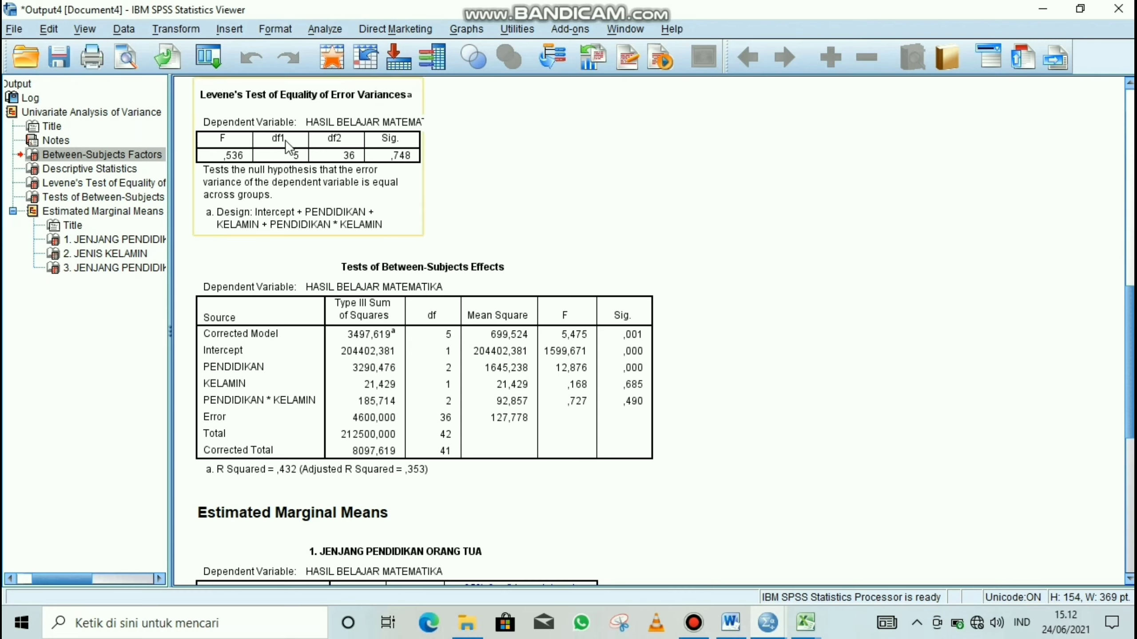
click(463, 138)
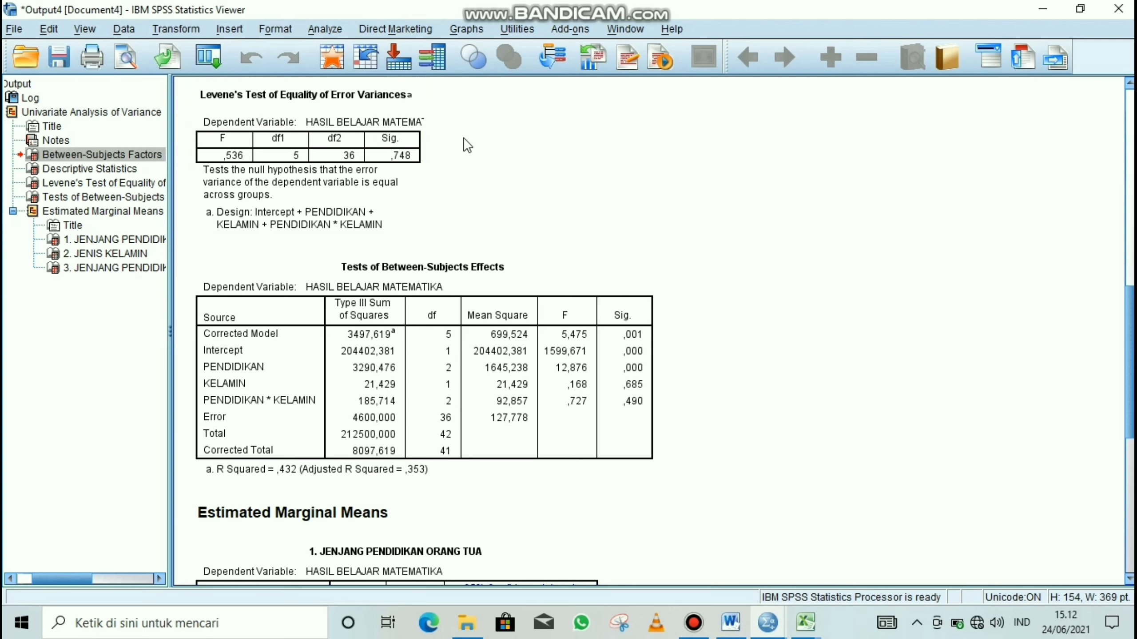